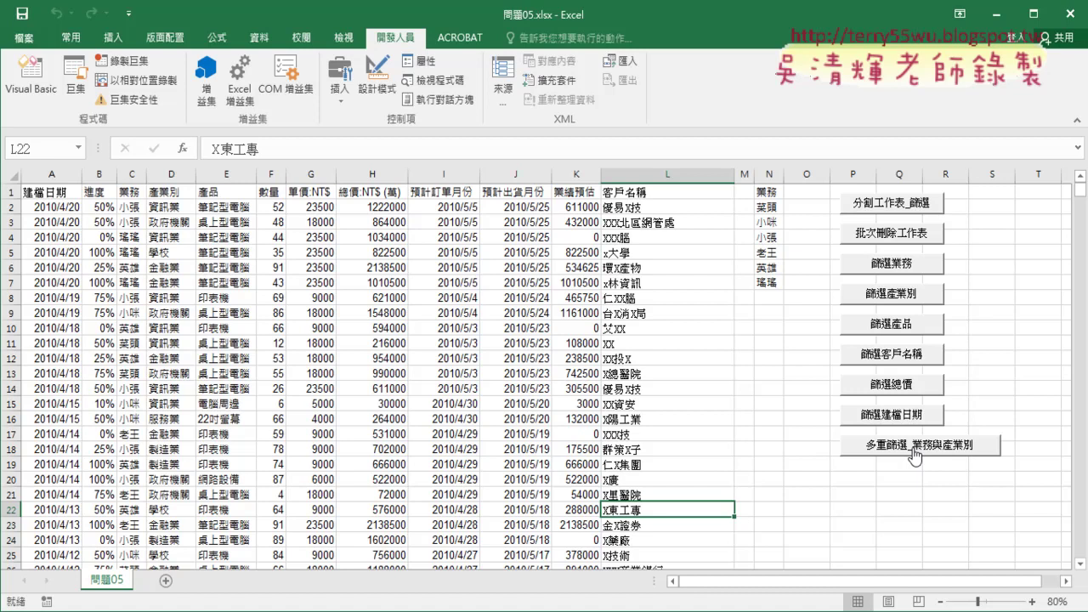
# Select several ranges in the sales table, then cancel the selection with Escape
pyautogui.click(913, 450)
pyautogui.moveTo(134, 128); pyautogui.dragTo(199, 154)
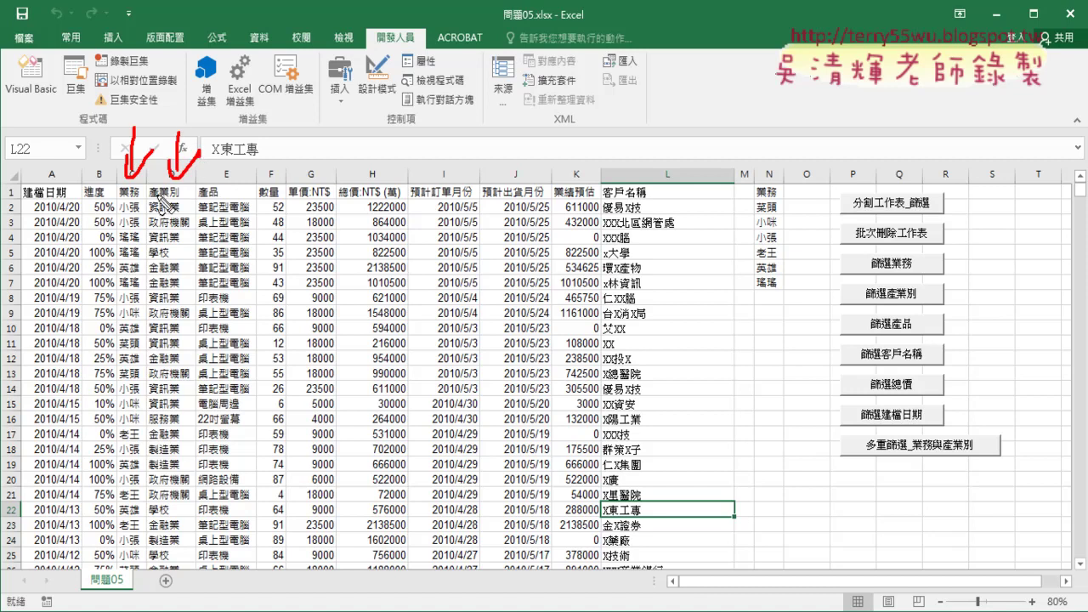
pyautogui.moveTo(138, 187)
pyautogui.mouseDown()
pyautogui.moveTo(135, 204)
pyautogui.moveTo(179, 218)
pyautogui.mouseUp()
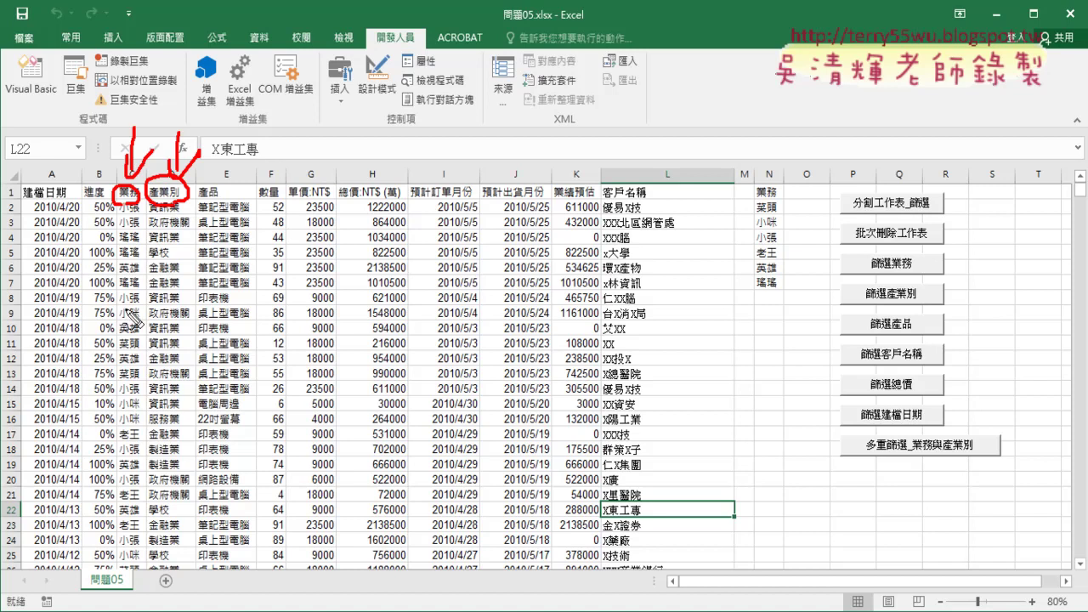
pyautogui.moveTo(136, 289)
pyautogui.mouseDown()
pyautogui.moveTo(121, 309)
pyautogui.moveTo(155, 303)
pyautogui.moveTo(146, 299)
pyautogui.mouseUp()
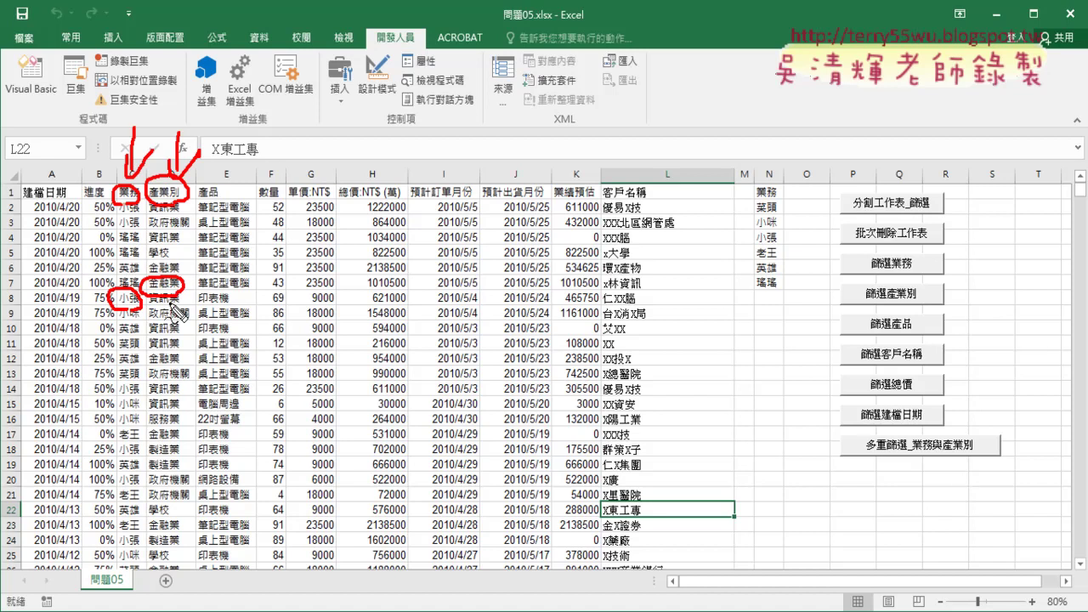
pyautogui.press('Escape')
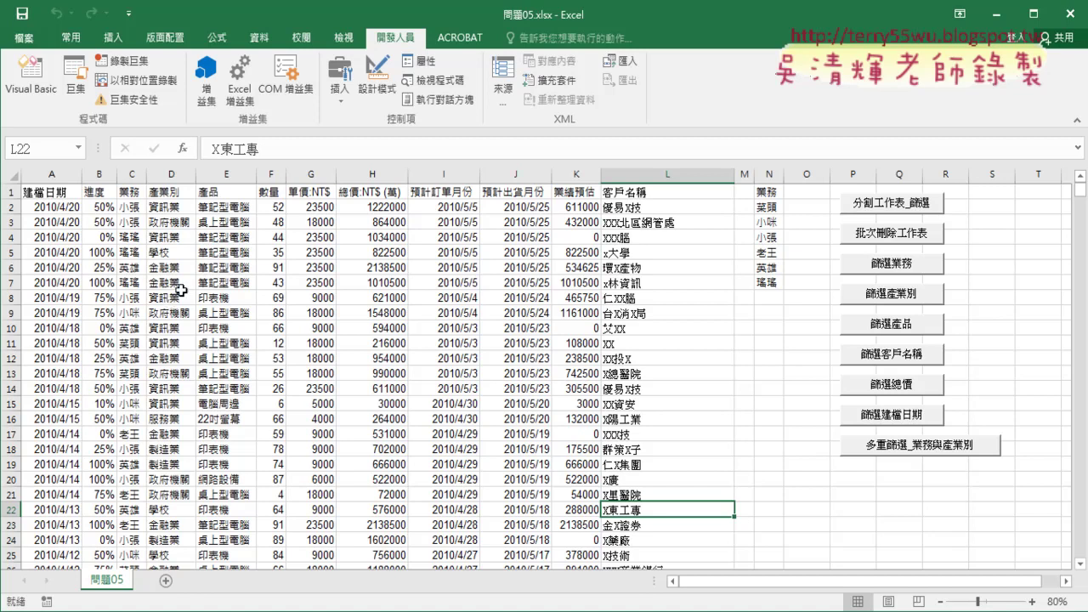
# Run the 多重篩選_業務與產業別 macro with salesperson 小咪 and industry 金融業
pyautogui.click(128, 175)
pyautogui.click(172, 174)
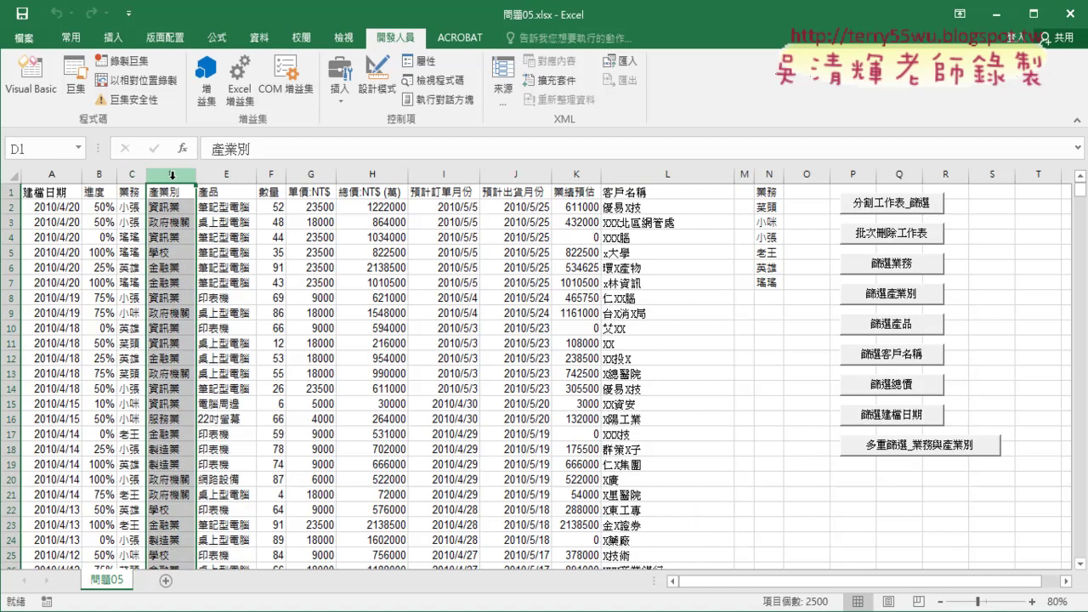
pyautogui.click(891, 452)
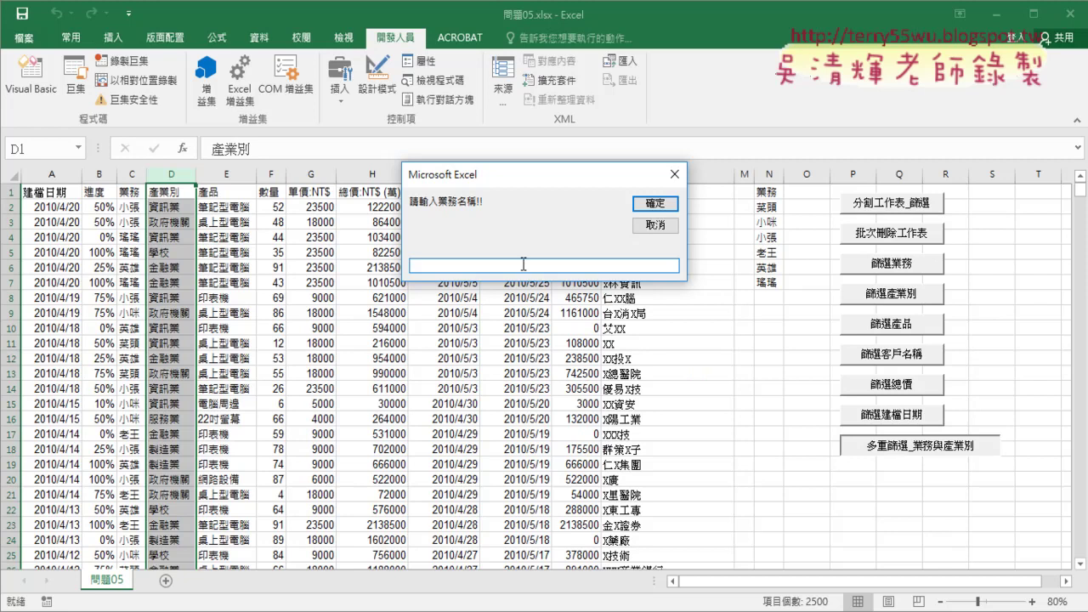
pyautogui.write('ㄒㄧ')
pyautogui.write('ㄠˇ')
pyautogui.write('咪')
pyautogui.press('Return')
pyautogui.press('Return')
pyautogui.write('金')
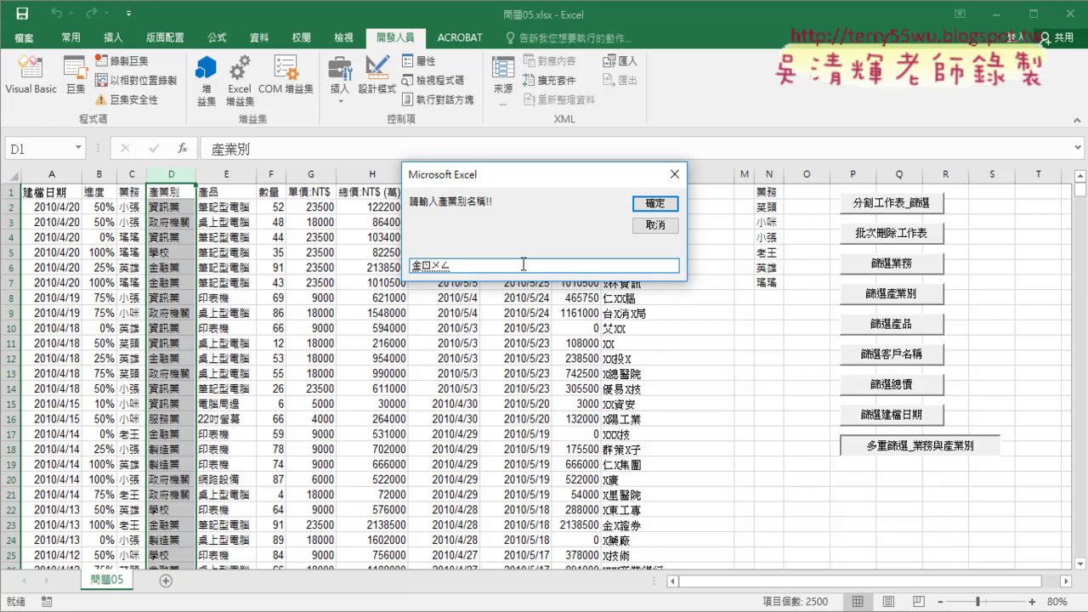
pyautogui.write('融')
pyautogui.write('業')
pyautogui.click(655, 204)
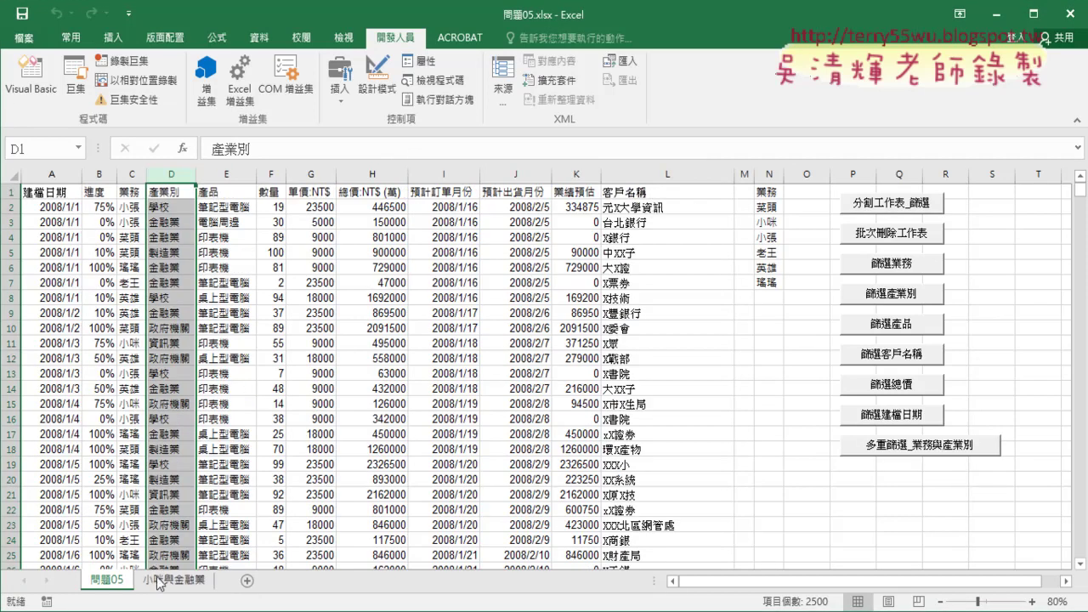
pyautogui.click(182, 583)
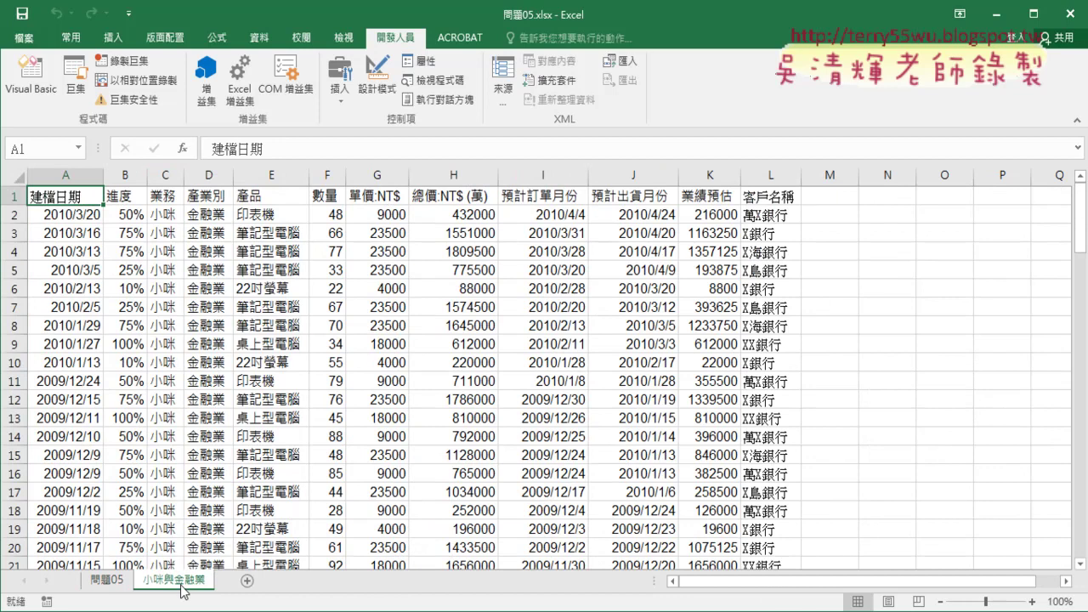
pyautogui.moveTo(170, 215)
pyautogui.mouseDown()
pyautogui.moveTo(204, 215)
pyautogui.moveTo(204, 270)
pyautogui.mouseUp()
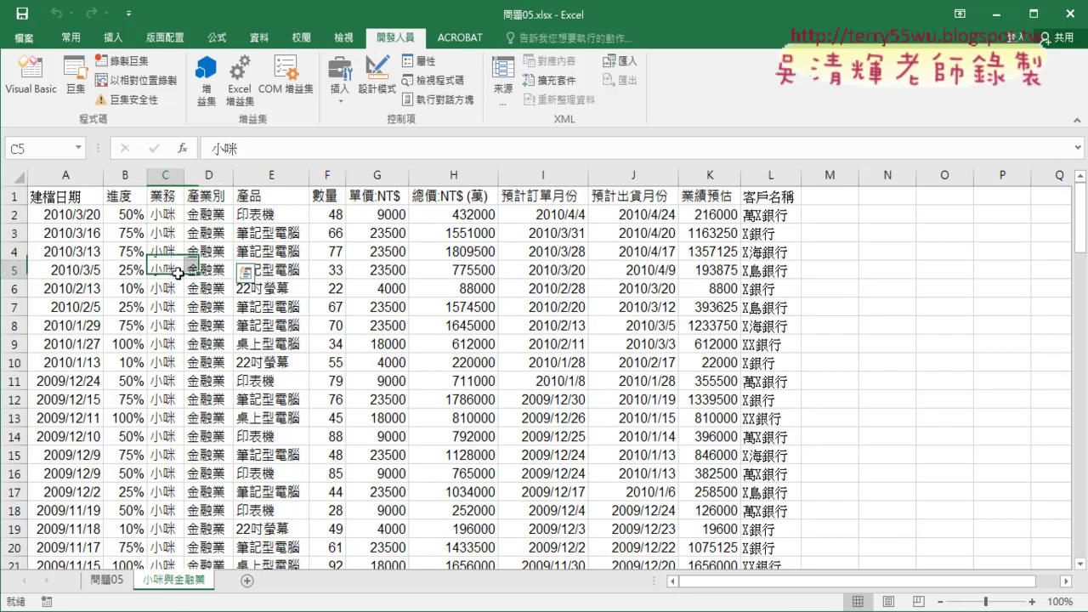
pyautogui.scroll(-4, 201, 344)
pyautogui.scroll(-3, 200, 345)
pyautogui.scroll(-11, 201, 344)
pyautogui.scroll(-4, 200, 344)
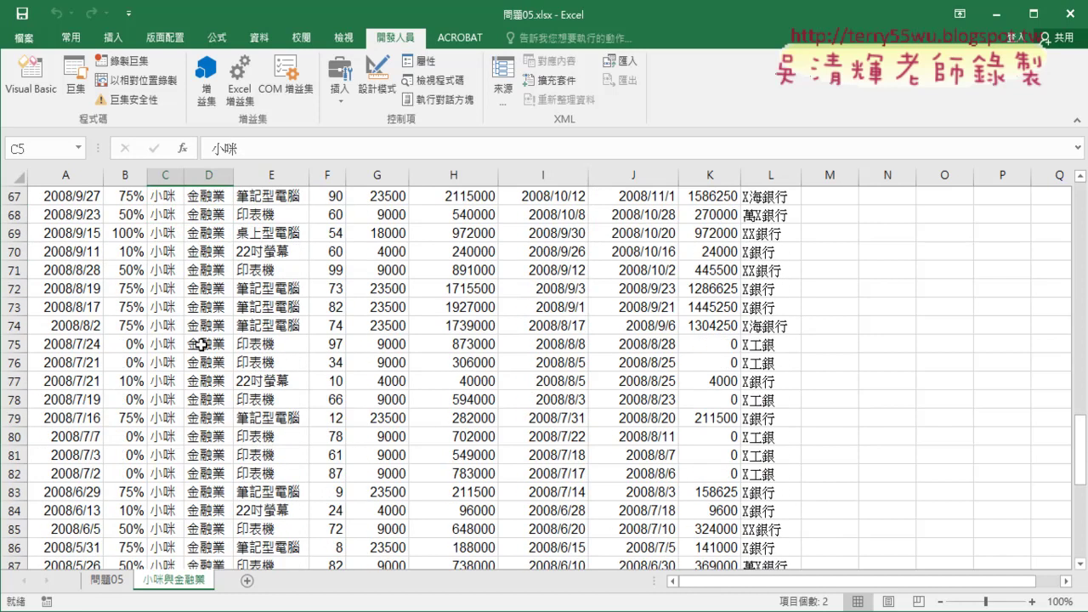
pyautogui.scroll(-6, 200, 344)
pyautogui.scroll(3, 200, 344)
pyautogui.scroll(5, 200, 344)
pyautogui.scroll(10, 201, 344)
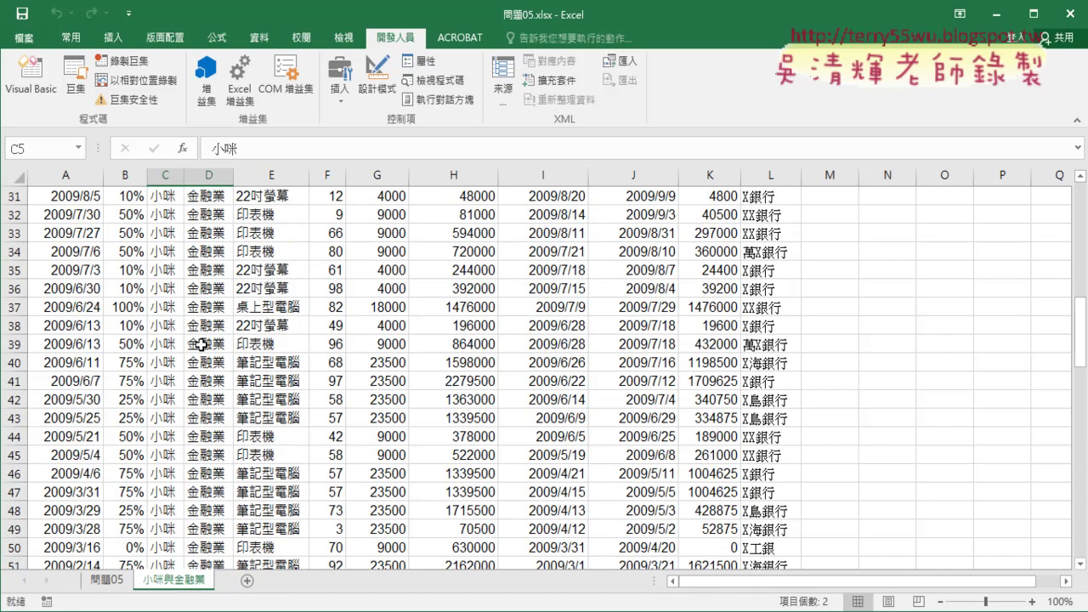
pyautogui.scroll(10, 201, 344)
pyautogui.moveTo(207, 176); pyautogui.dragTo(163, 176)
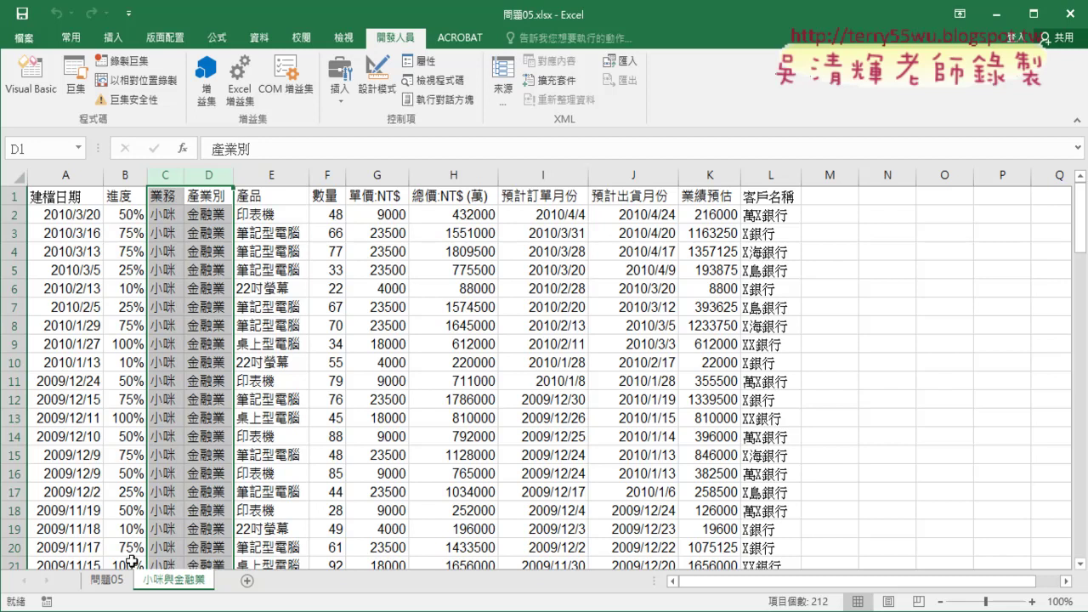
# Return to the 問題05 sheet and open the macro code in the Visual Basic editor
pyautogui.click(109, 582)
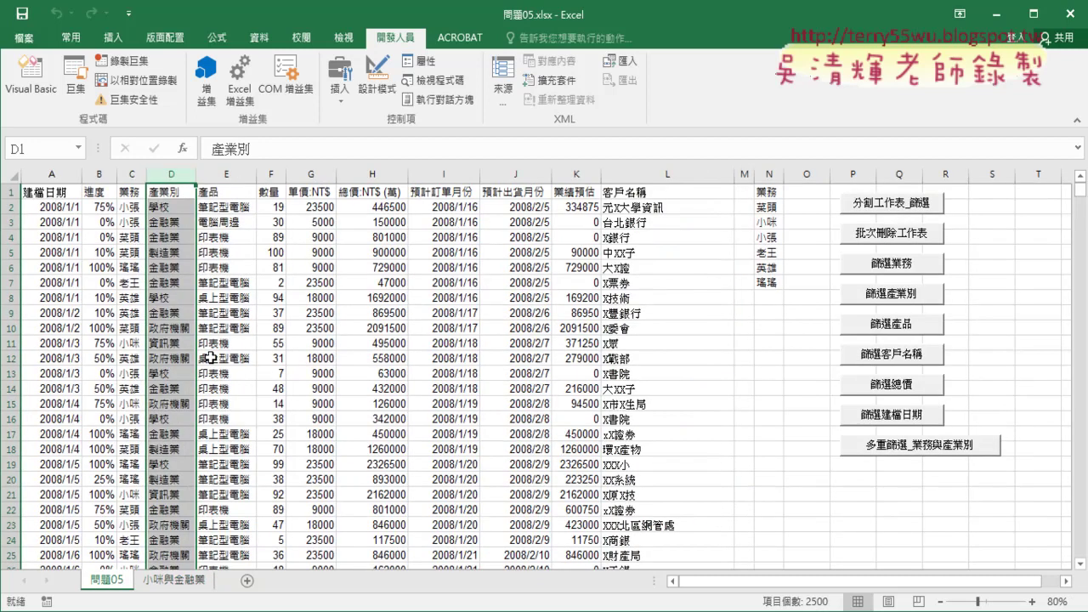
pyautogui.click(34, 85)
pyautogui.click(520, 350)
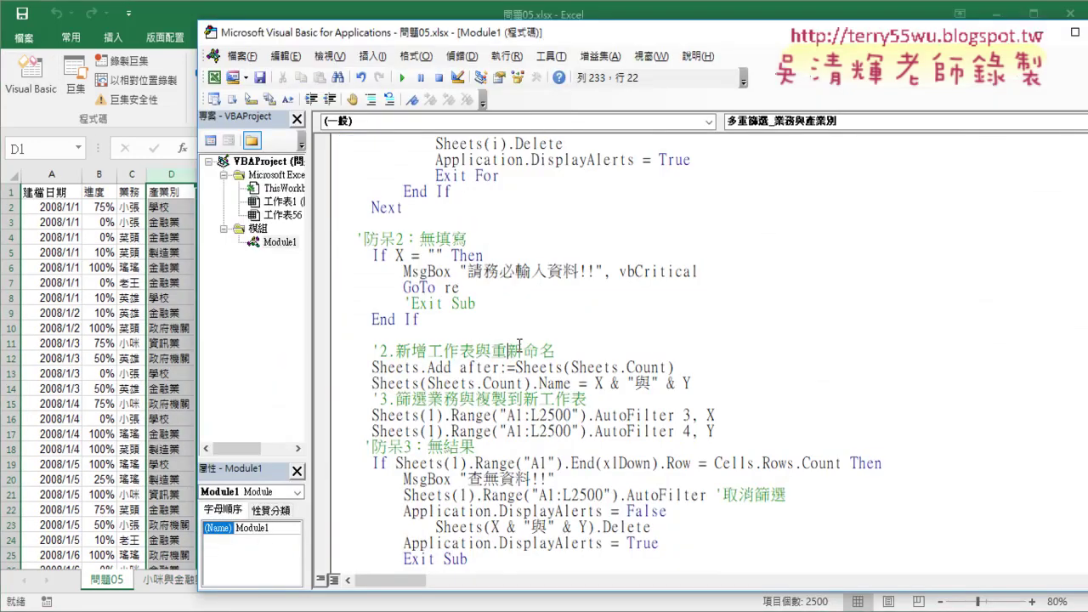
pyautogui.scroll(5, 520, 350)
# Highlight 業務與產業別 in the macro's Sub name and scroll through its code
pyautogui.doubleClick(459, 255)
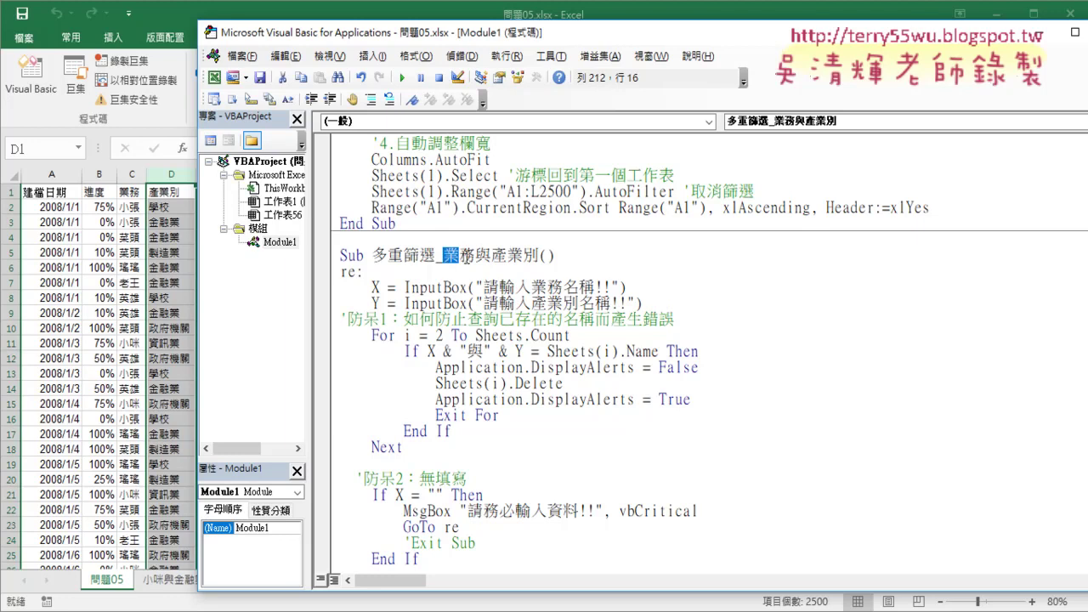
pyautogui.click(371, 255)
pyautogui.moveTo(371, 255); pyautogui.dragTo(539, 255)
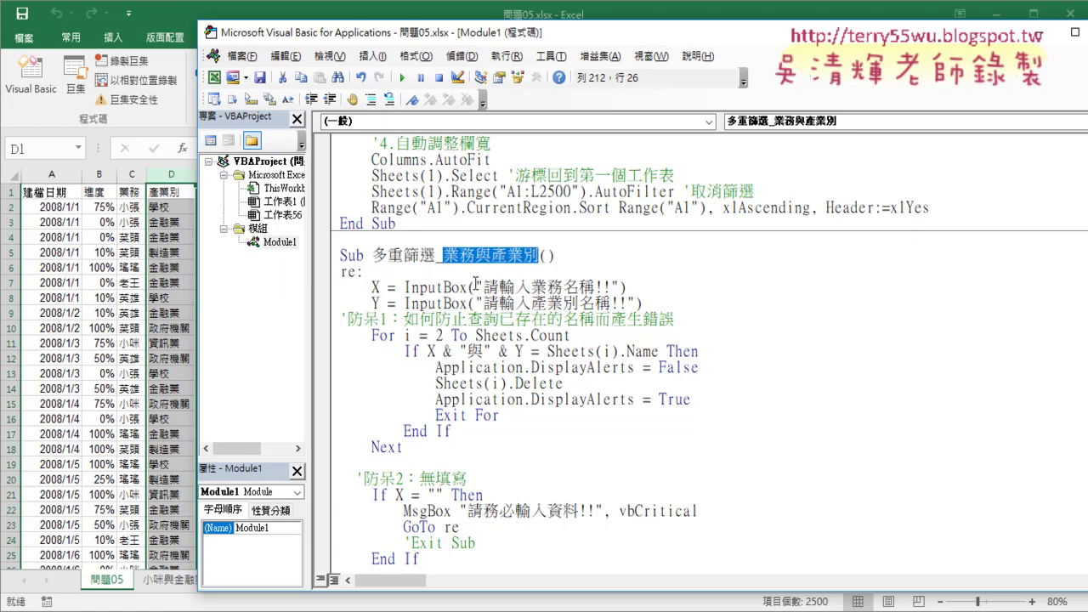
pyautogui.scroll(-1, 483, 318)
pyautogui.scroll(-1, 483, 319)
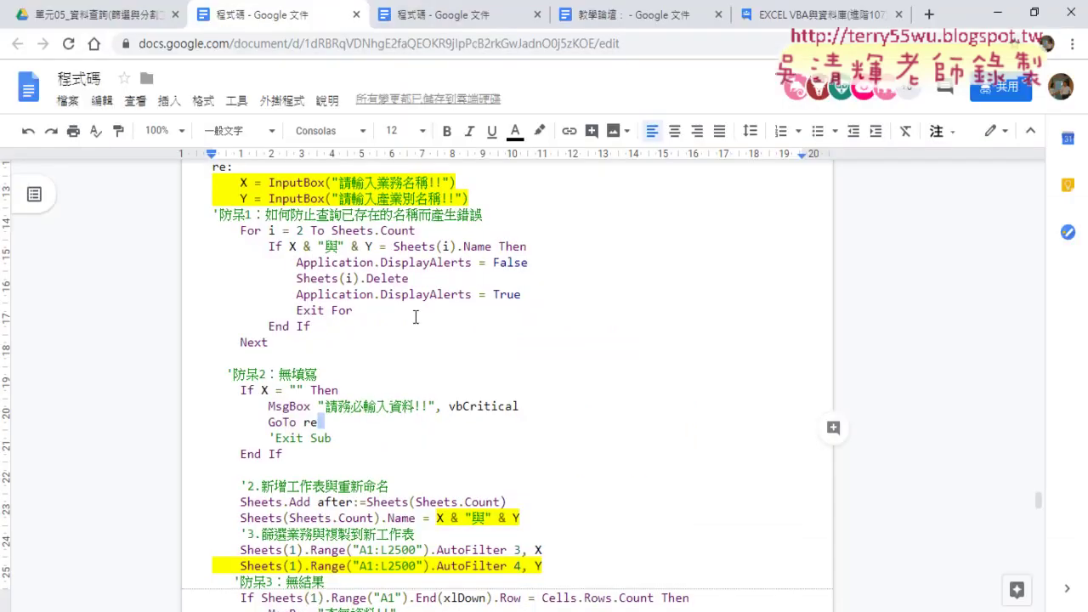
pyautogui.scroll(2, 415, 316)
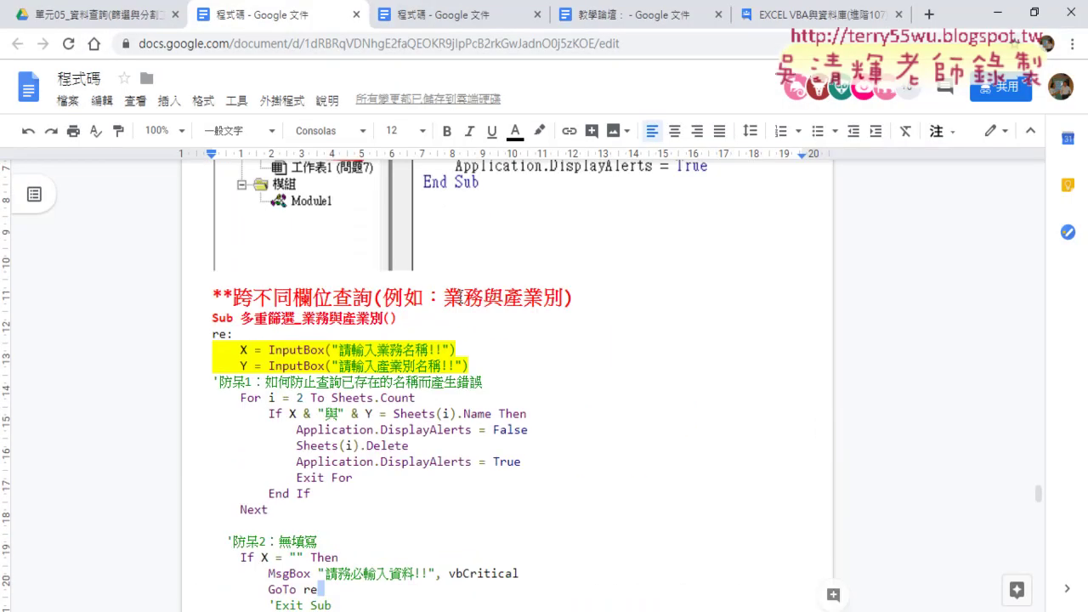
pyautogui.moveTo(469, 366)
pyautogui.mouseDown()
pyautogui.moveTo(256, 364)
pyautogui.moveTo(202, 348)
pyautogui.mouseUp()
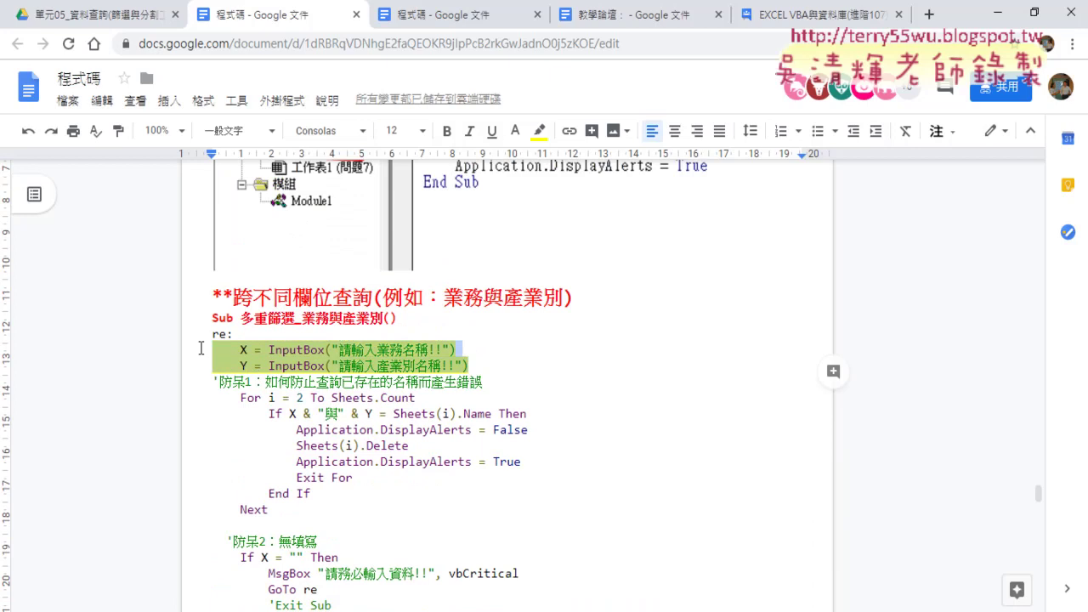
pyautogui.scroll(-2, 202, 348)
pyautogui.click(290, 246)
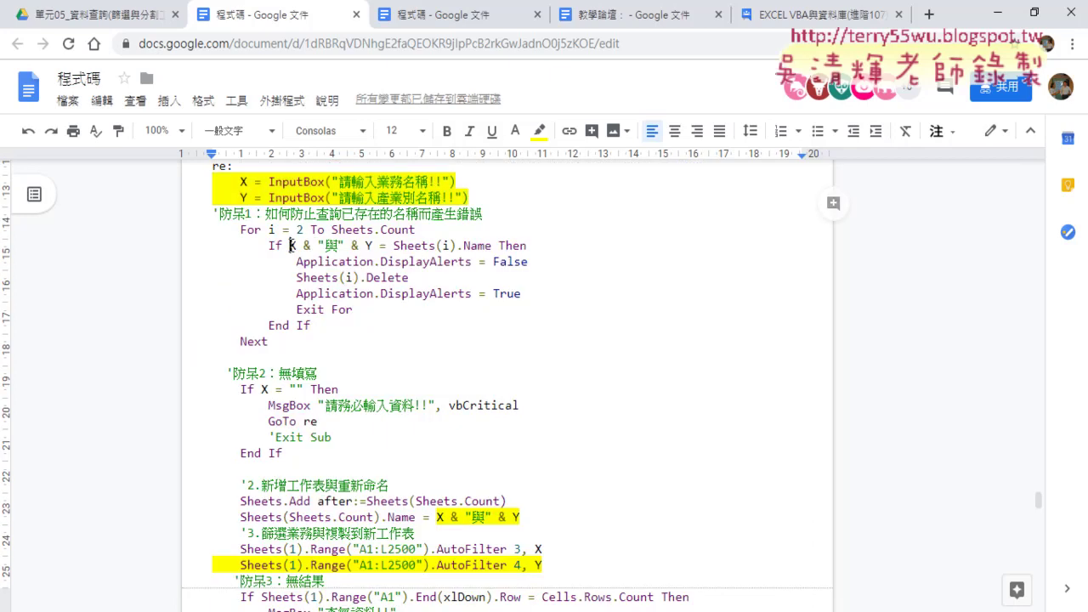
pyautogui.moveTo(291, 246); pyautogui.dragTo(371, 246)
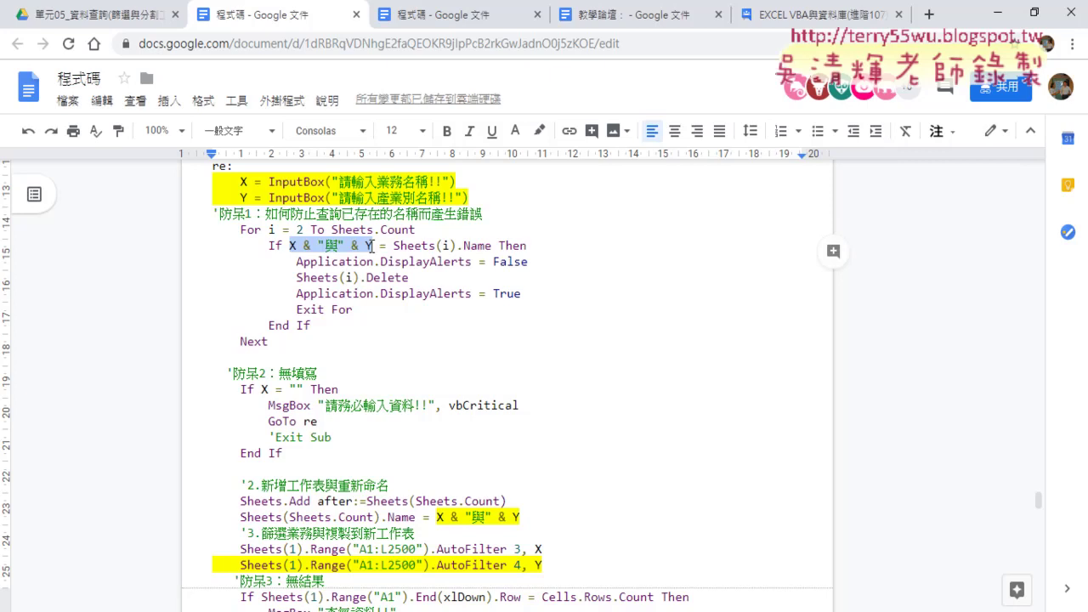
pyautogui.scroll(-1, 457, 321)
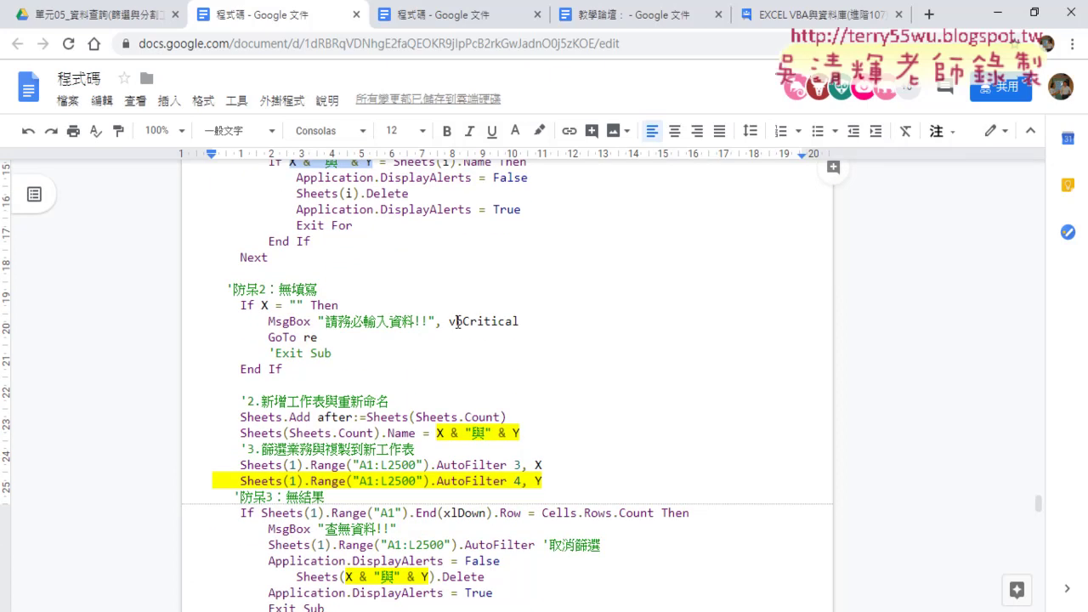
pyautogui.scroll(-1, 457, 321)
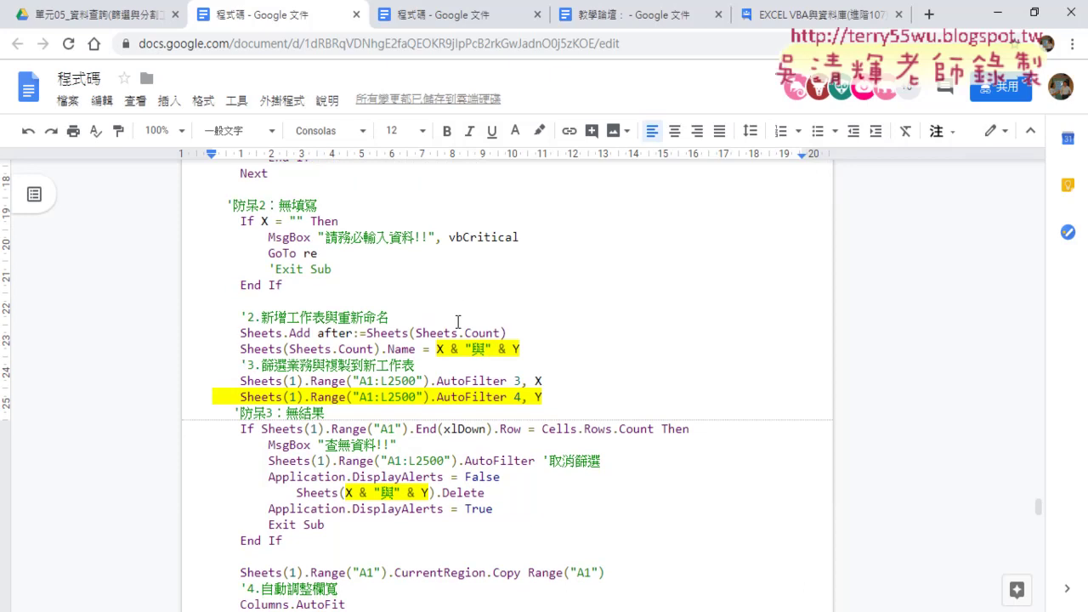